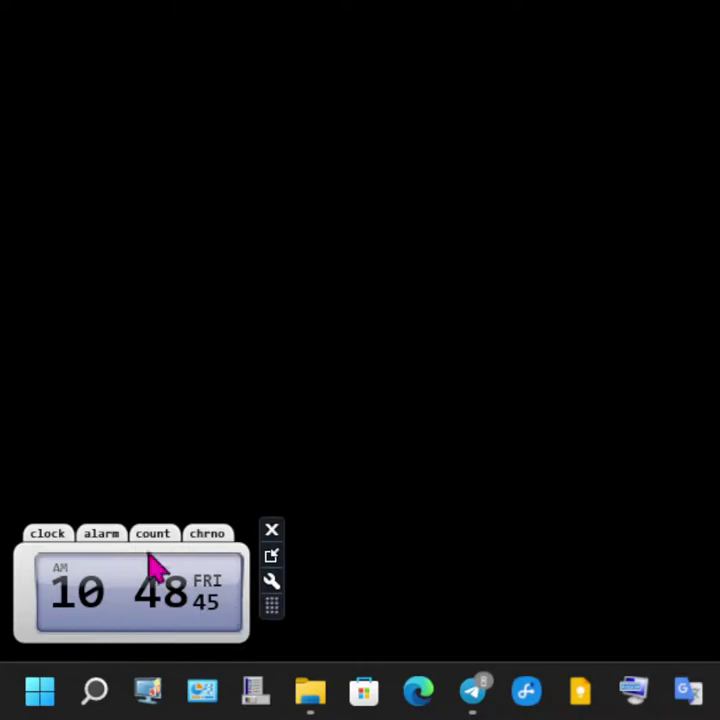
# - Show the gadget's alarm view and browse through the saved alarms
pyautogui.click(114, 538)
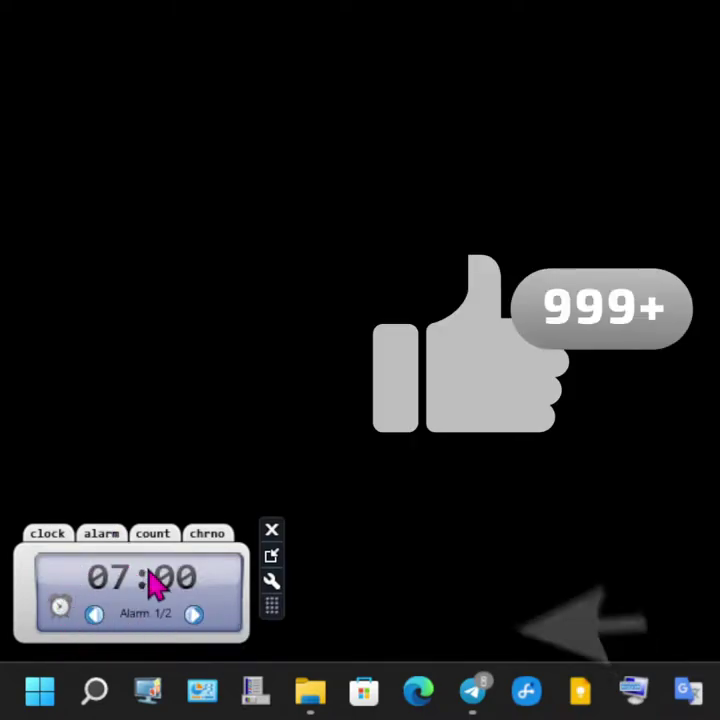
pyautogui.click(196, 615)
pyautogui.click(196, 615)
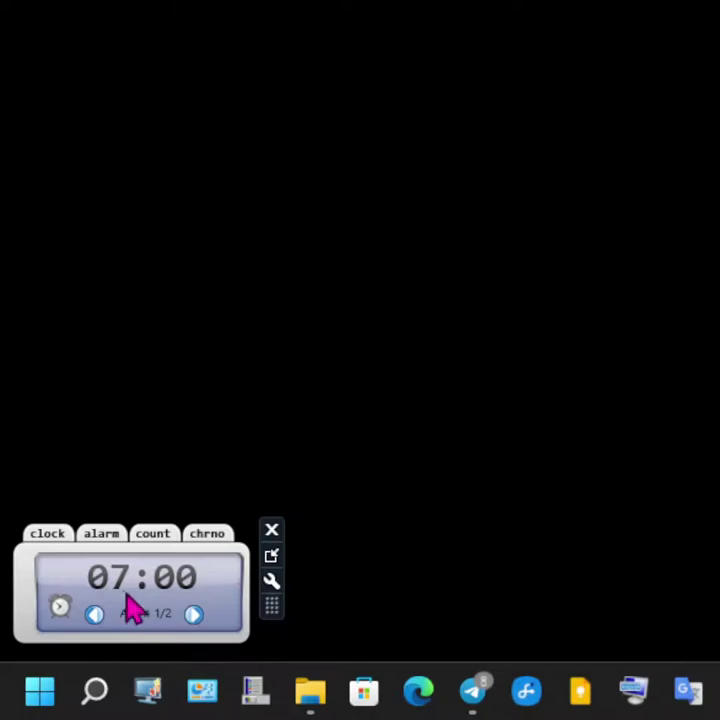
# - Add a 07:10 alarm in the timer gadget's options and accept the settings
pyautogui.click(273, 590)
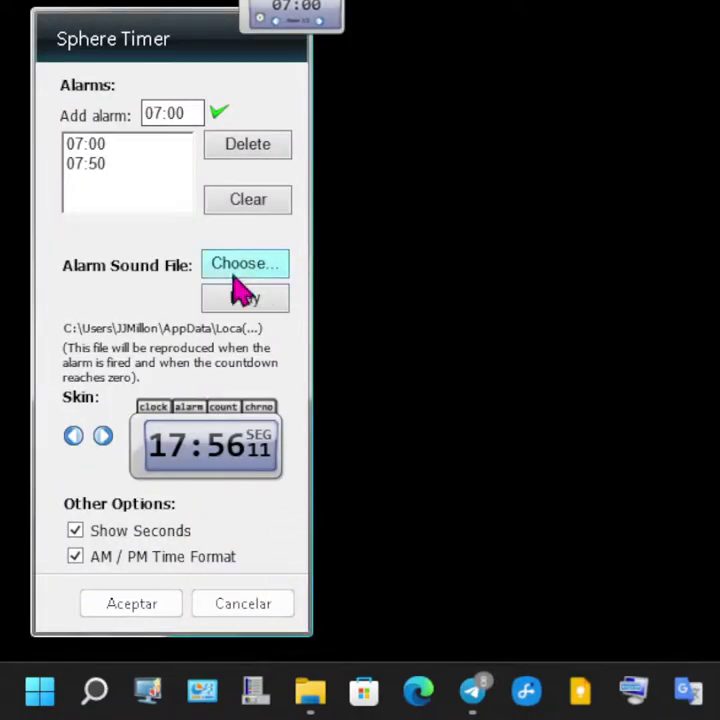
pyautogui.moveTo(178, 112); pyautogui.dragTo(129, 125)
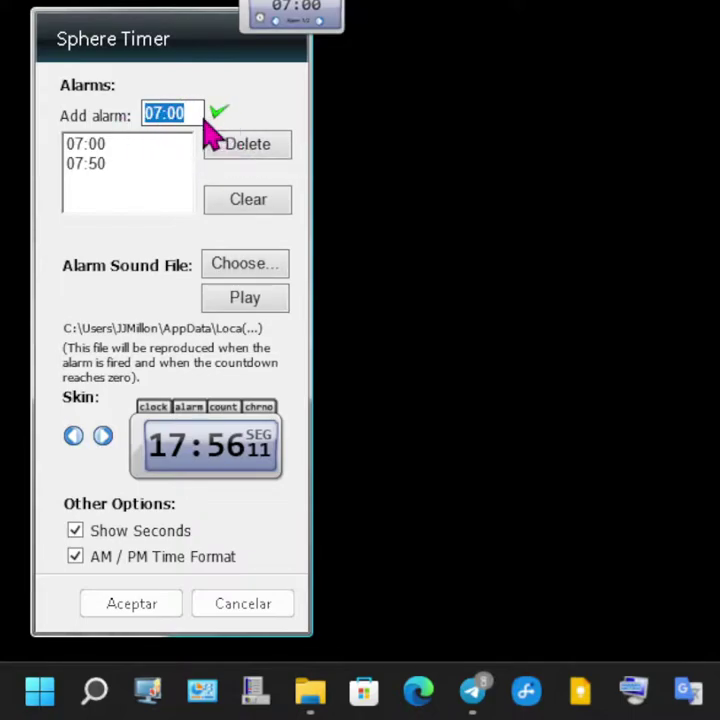
pyautogui.write('07:10')
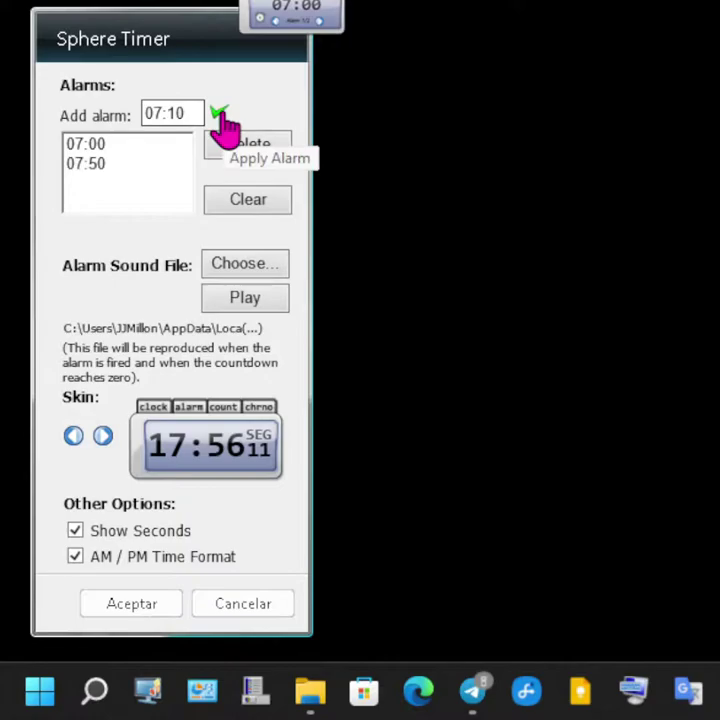
pyautogui.click(217, 113)
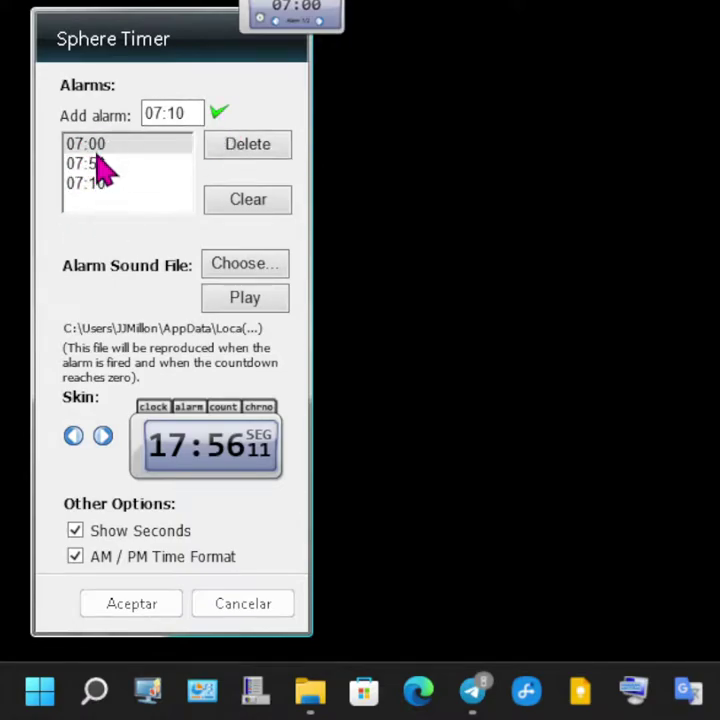
pyautogui.click(150, 610)
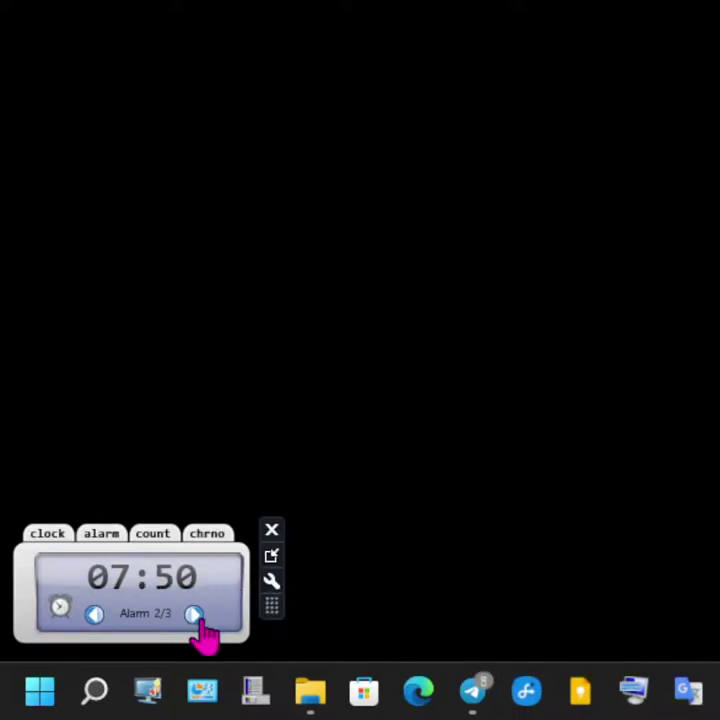
# - Run the gadget's counter upward from 01:00:00, and run a countdown starting from 02:20:18
pyautogui.click(157, 534)
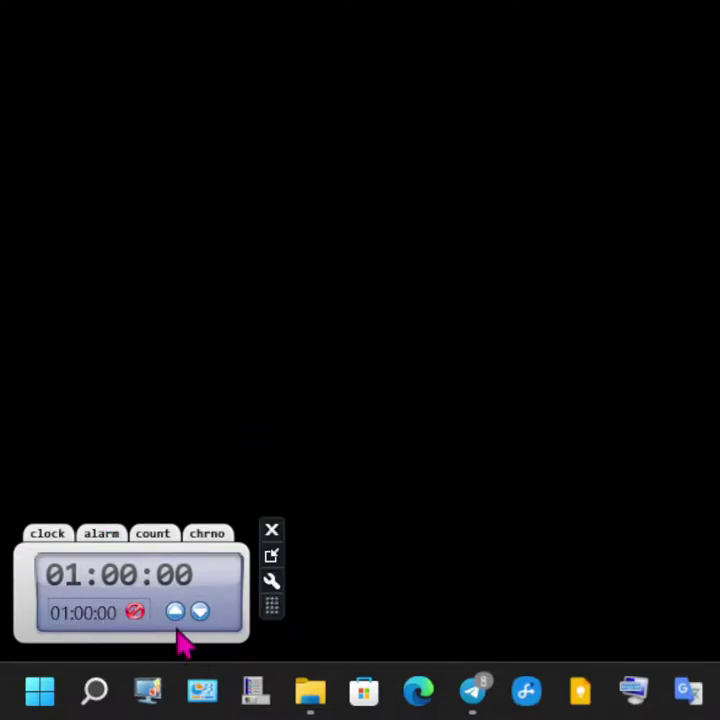
pyautogui.click(176, 612)
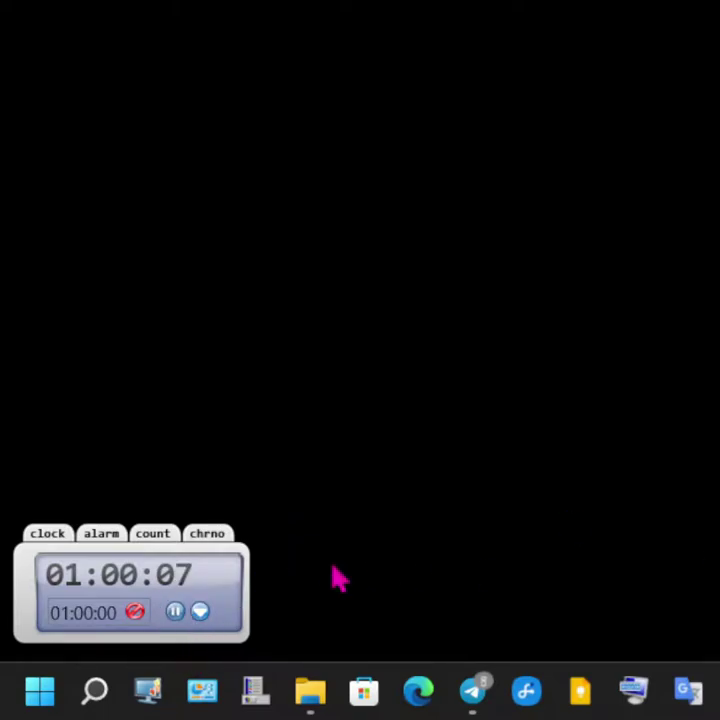
pyautogui.click(201, 612)
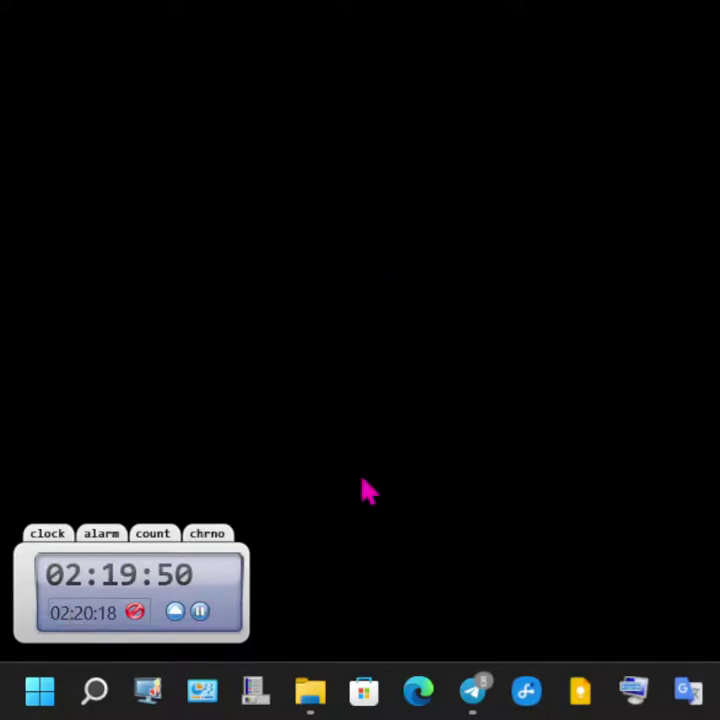
# - Run the gadget's chronometer, record several laps while it counts, and stop it
pyautogui.click(218, 535)
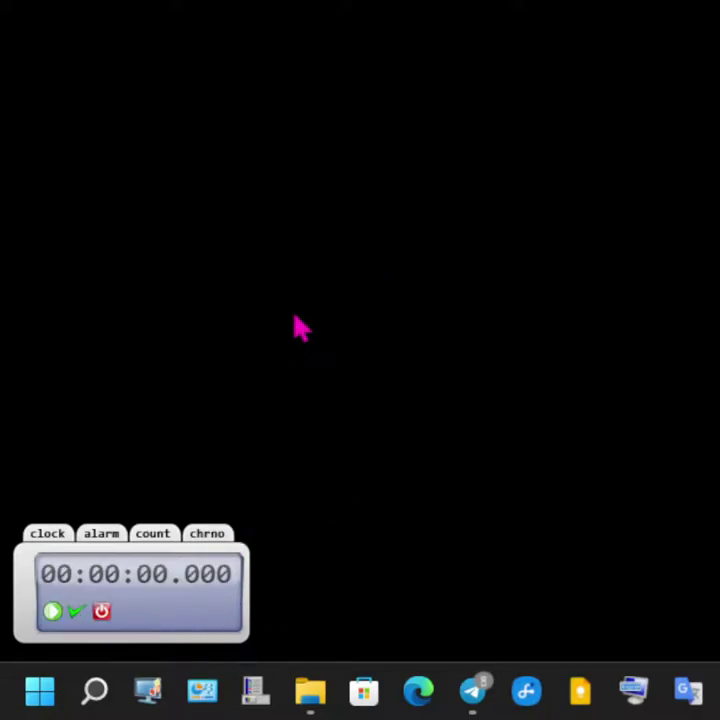
pyautogui.click(52, 611)
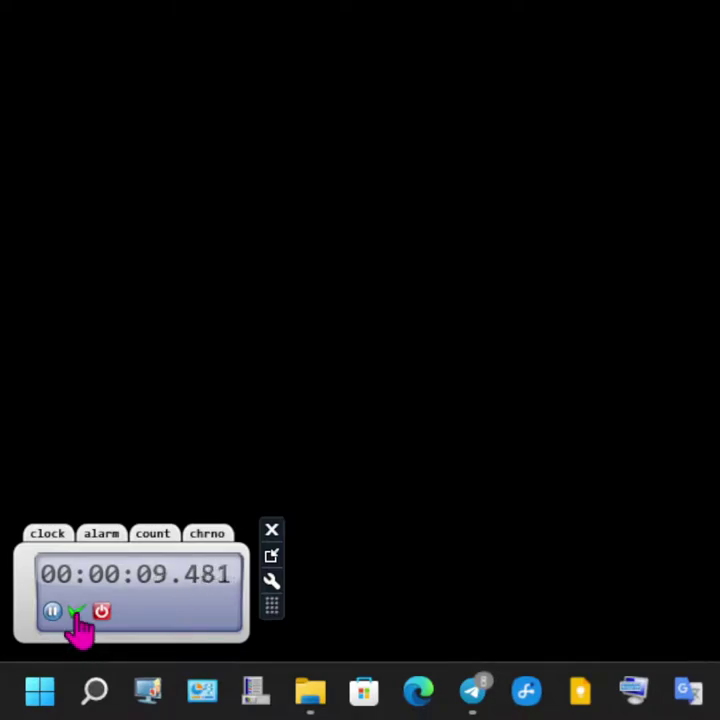
pyautogui.click(76, 612)
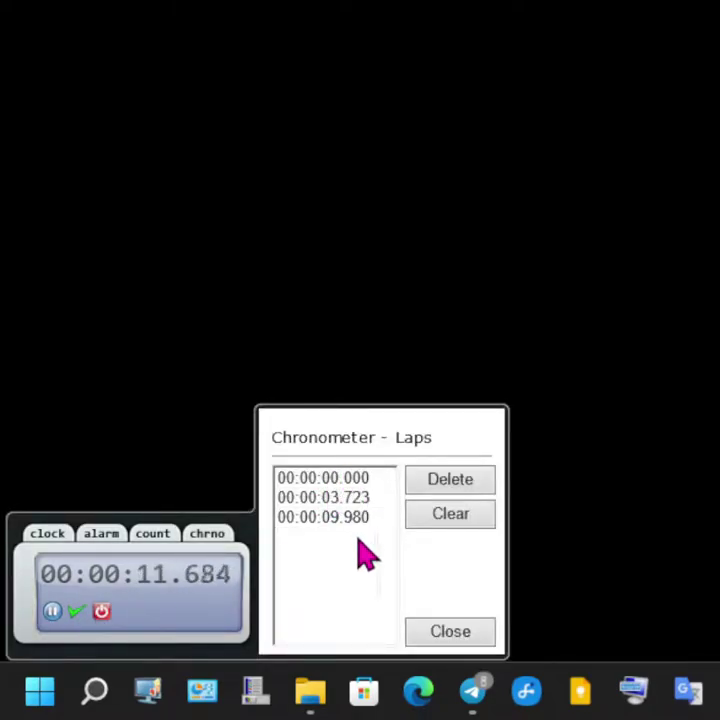
pyautogui.click(77, 614)
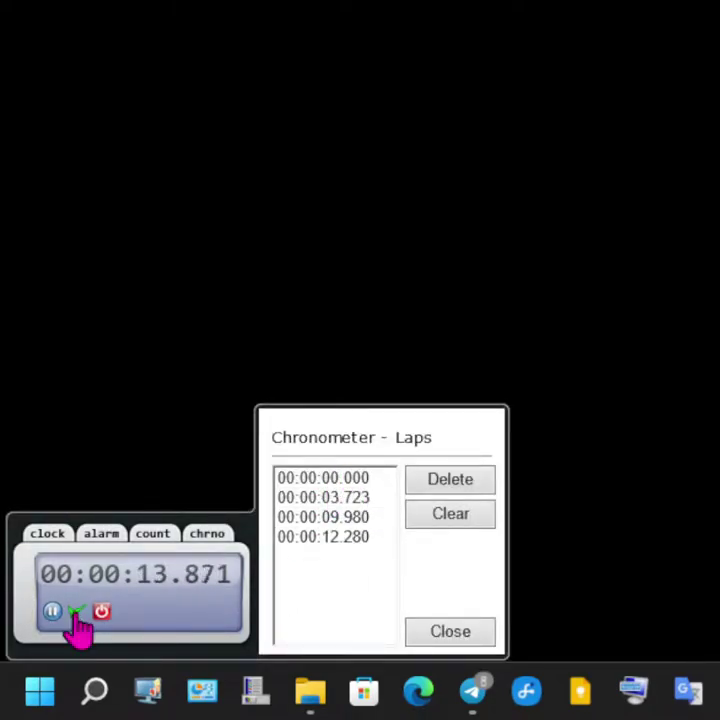
pyautogui.click(76, 613)
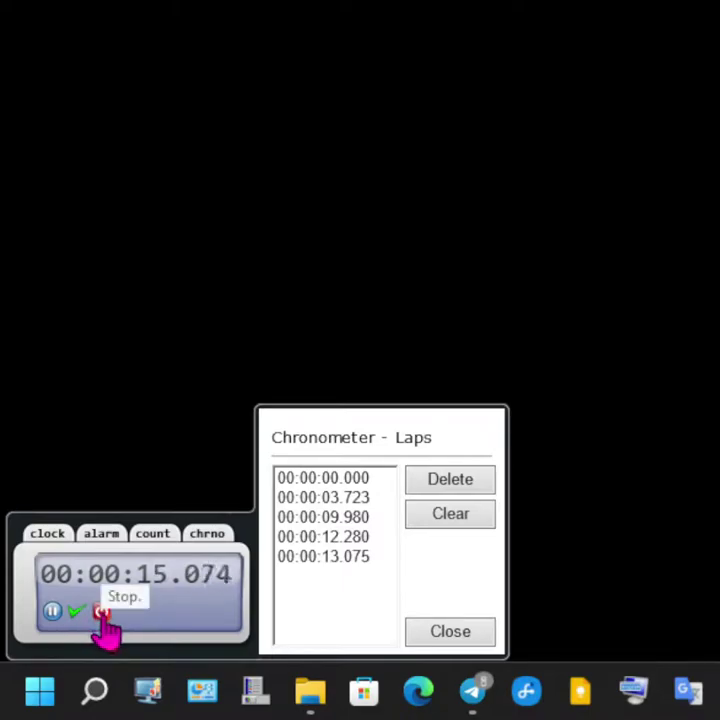
pyautogui.click(102, 612)
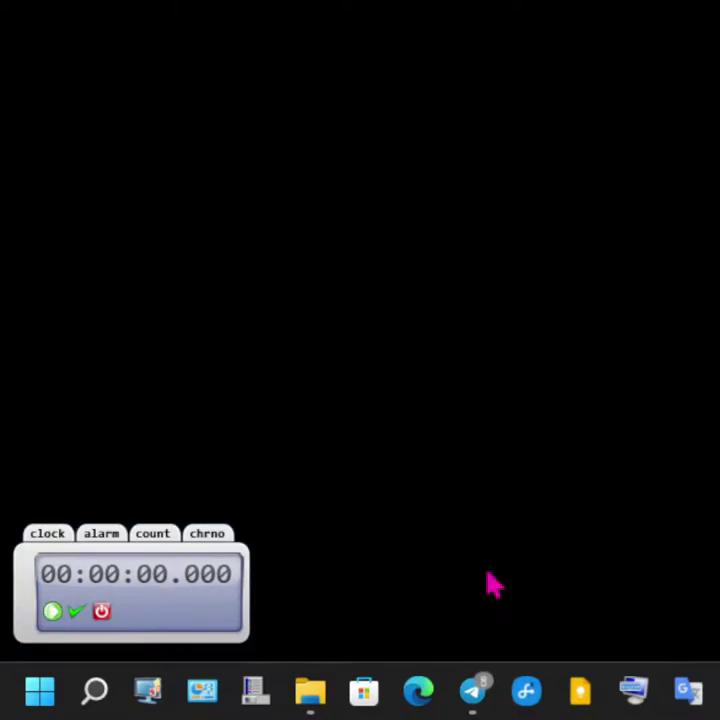
# - Try out moving the timer gadget on the desktop and toggling its always-visible option (Siempre visible)
pyautogui.moveTo(255, 637)
pyautogui.moveTo(269, 614); pyautogui.dragTo(300, 543)
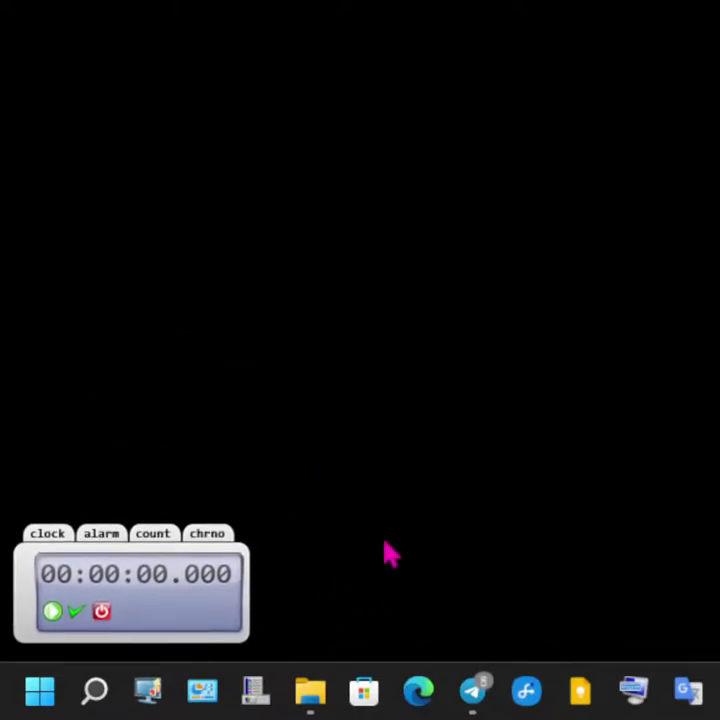
pyautogui.rightClick(145, 602)
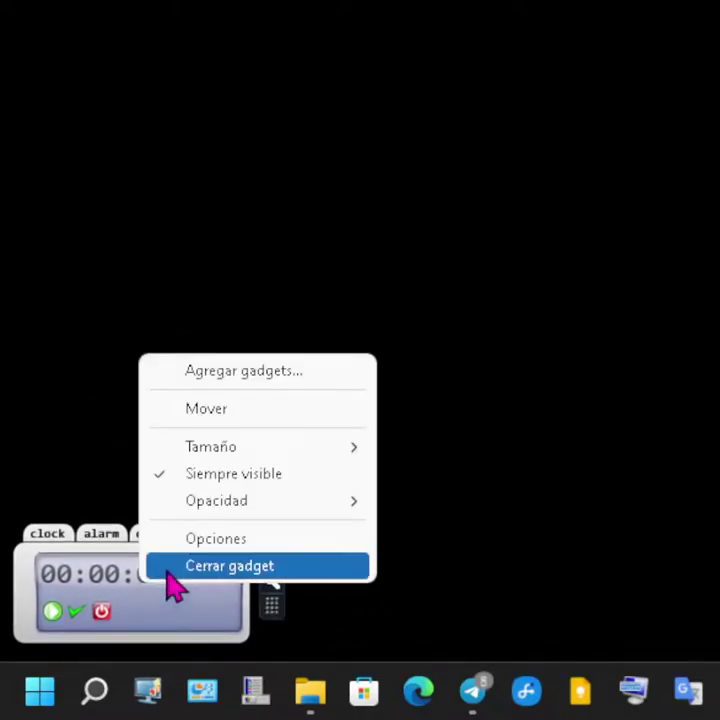
pyautogui.rightClick(165, 604)
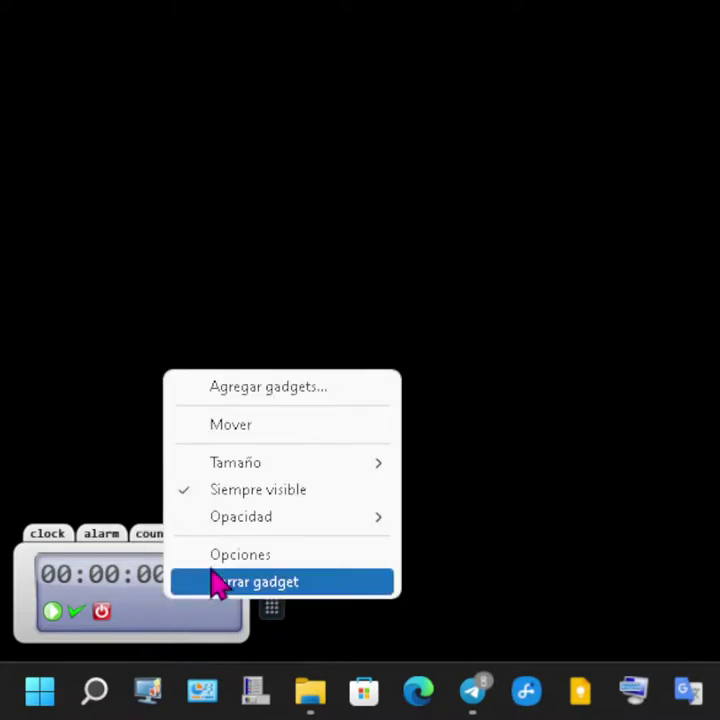
pyautogui.click(255, 495)
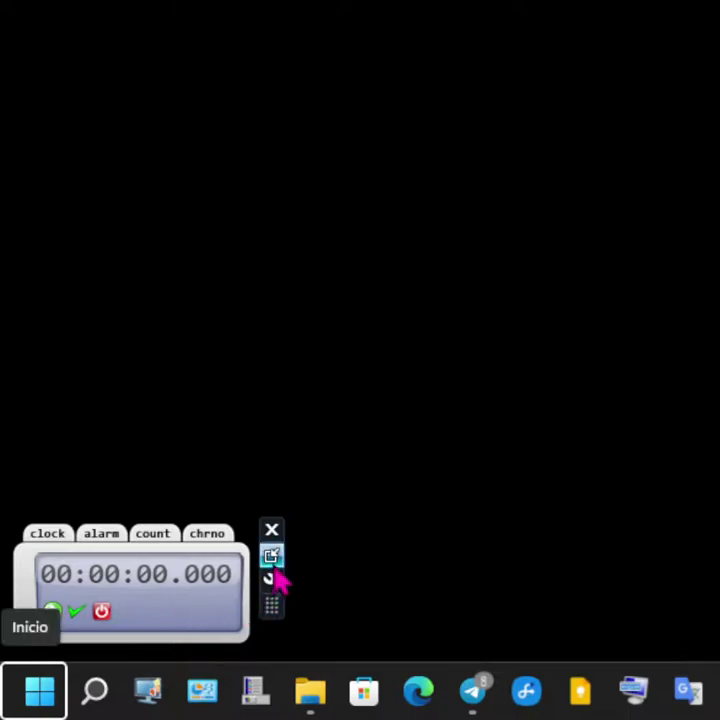
pyautogui.click(184, 556)
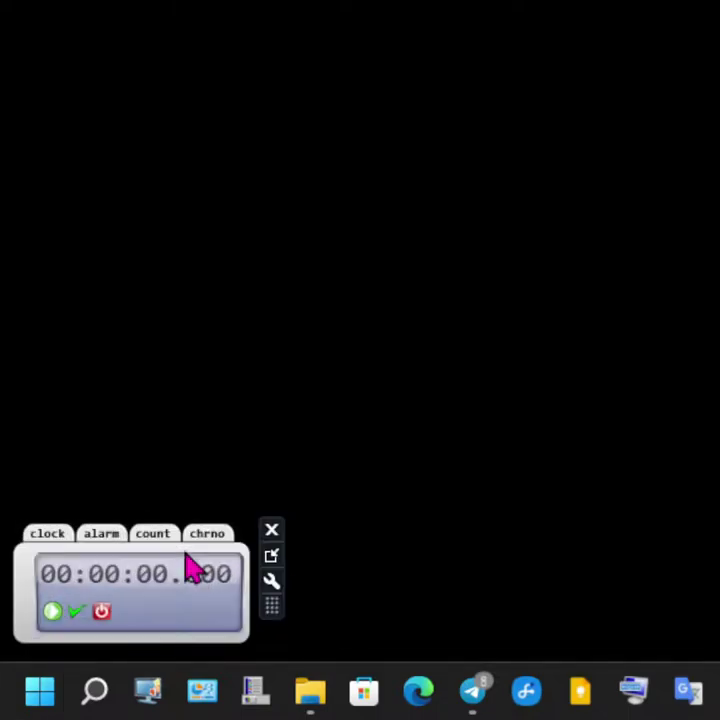
pyautogui.moveTo(246, 588)
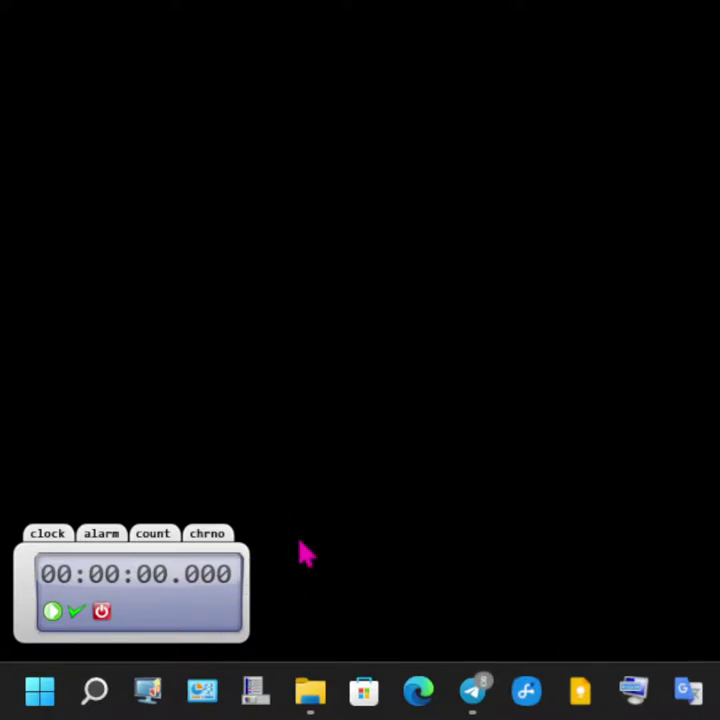
pyautogui.press('super')
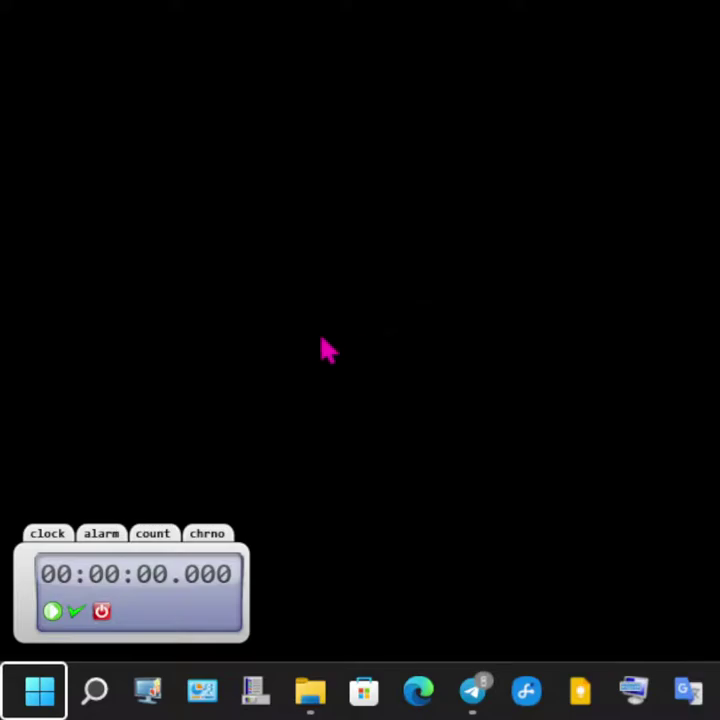
# - Set the timer gadget's opacity to 80% and open its options
pyautogui.rightClick(137, 598)
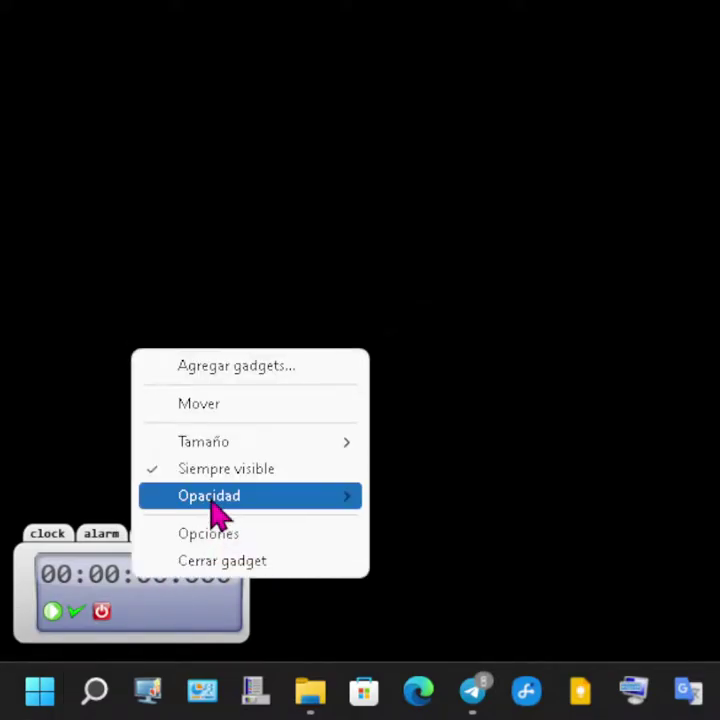
pyautogui.moveTo(218, 515)
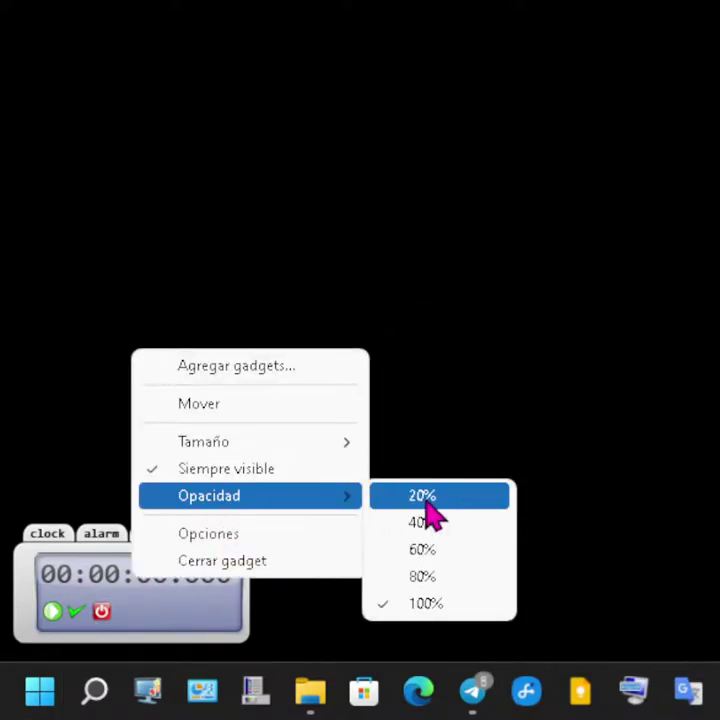
pyautogui.click(448, 577)
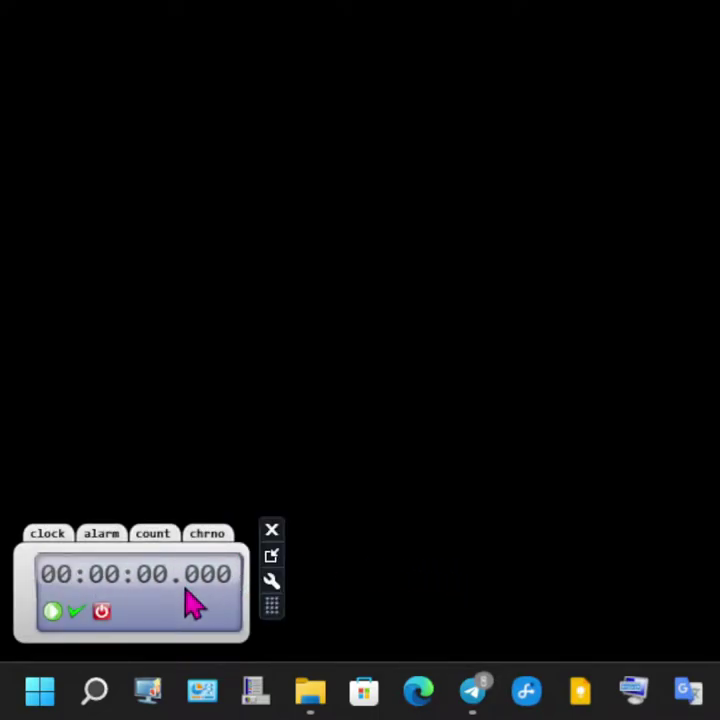
pyautogui.rightClick(185, 590)
pyautogui.moveTo(246, 517)
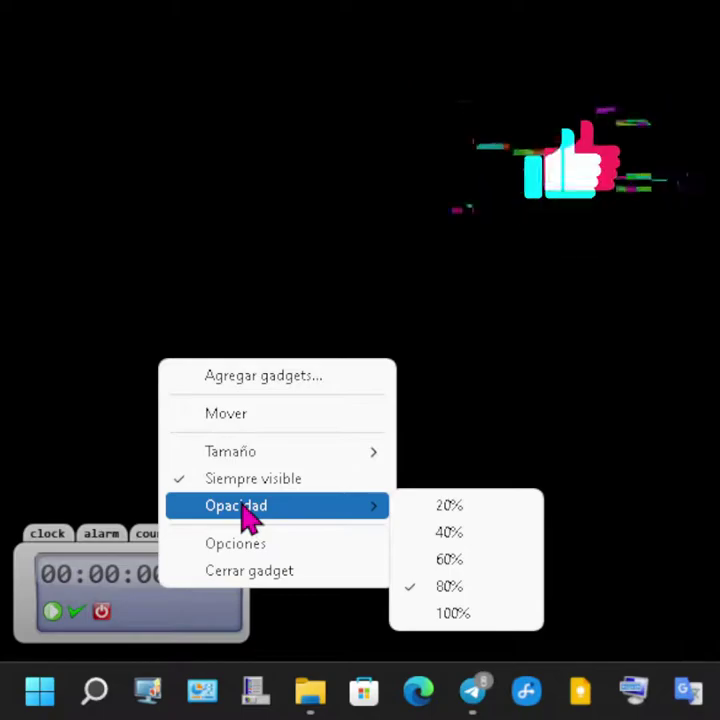
pyautogui.click(249, 545)
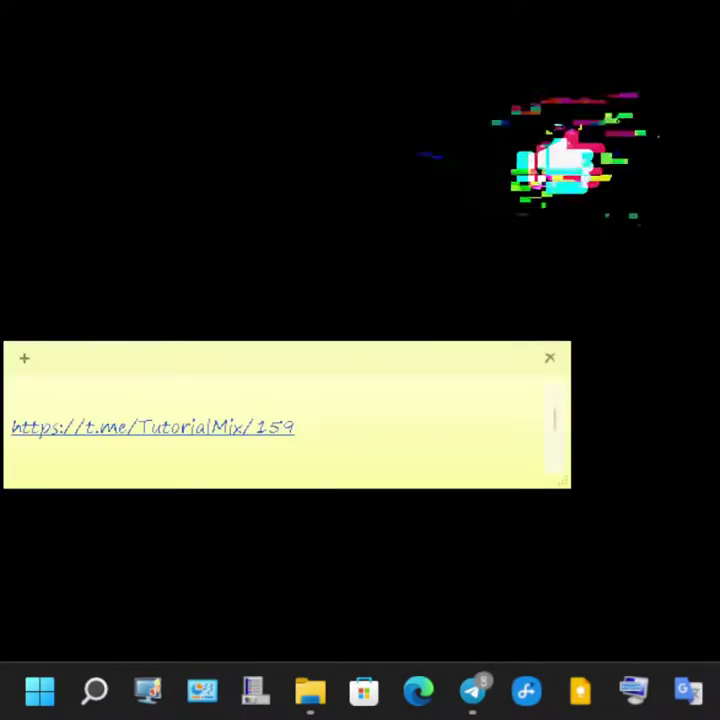
pyautogui.hotkey('ctrl', 'a')
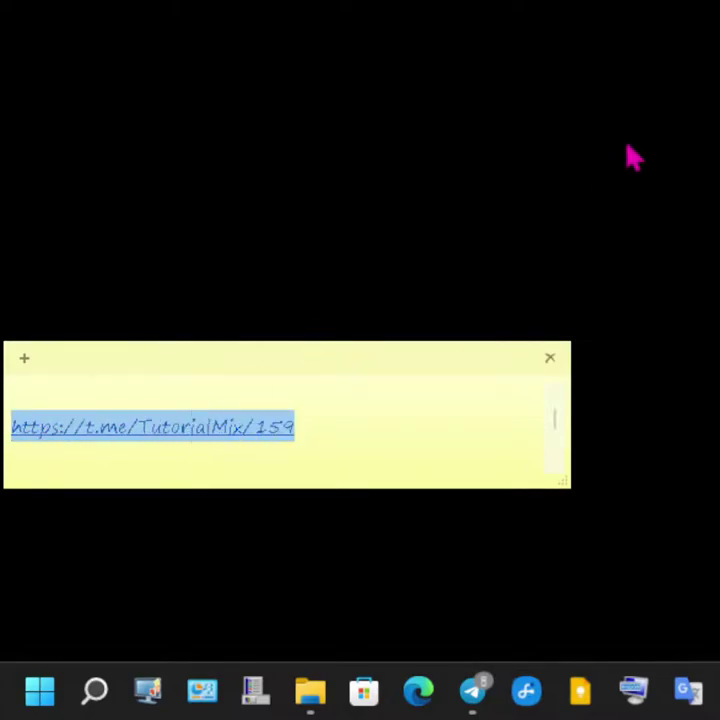
pyautogui.moveTo(94, 690)
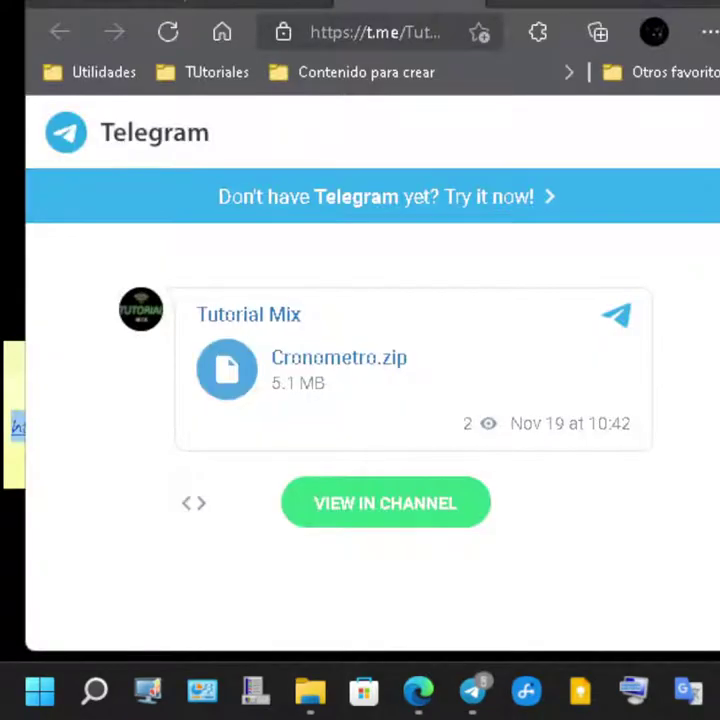
pyautogui.click(366, 370)
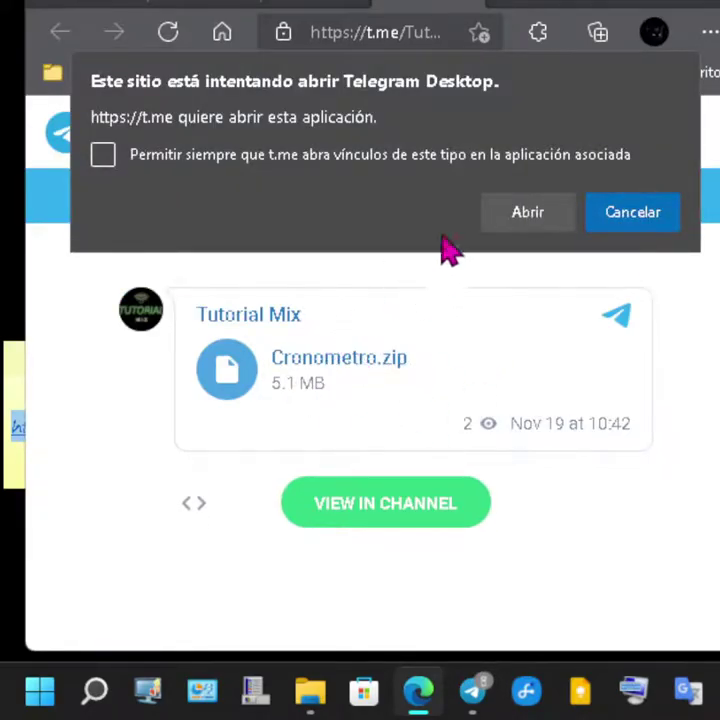
pyautogui.click(560, 215)
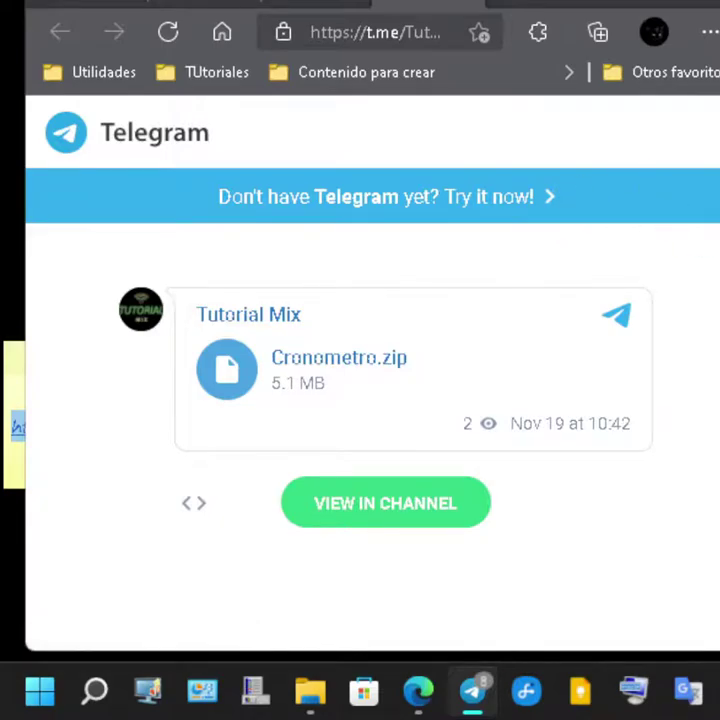
# - Save Cronometro.zip from the Telegram channel post and show the archive's contents in File Explorer
pyautogui.rightClick(161, 536)
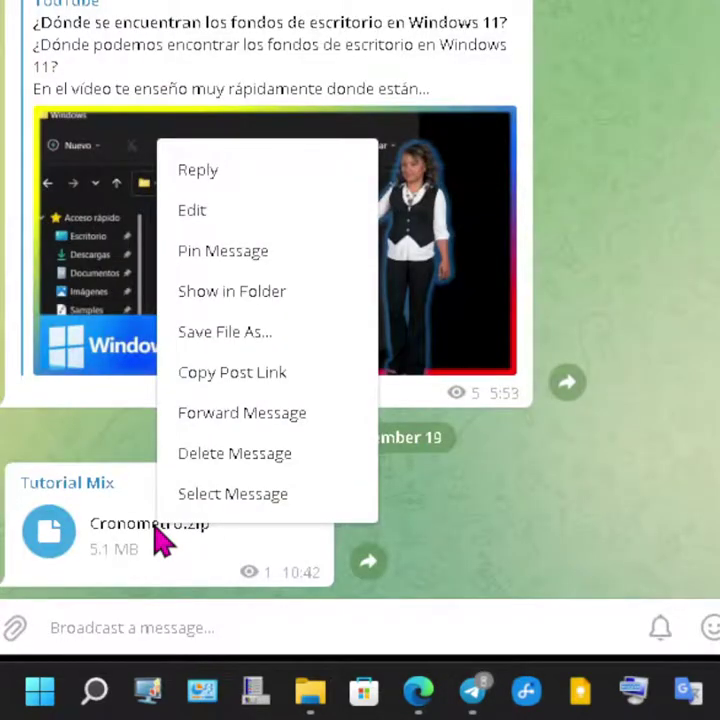
pyautogui.click(273, 340)
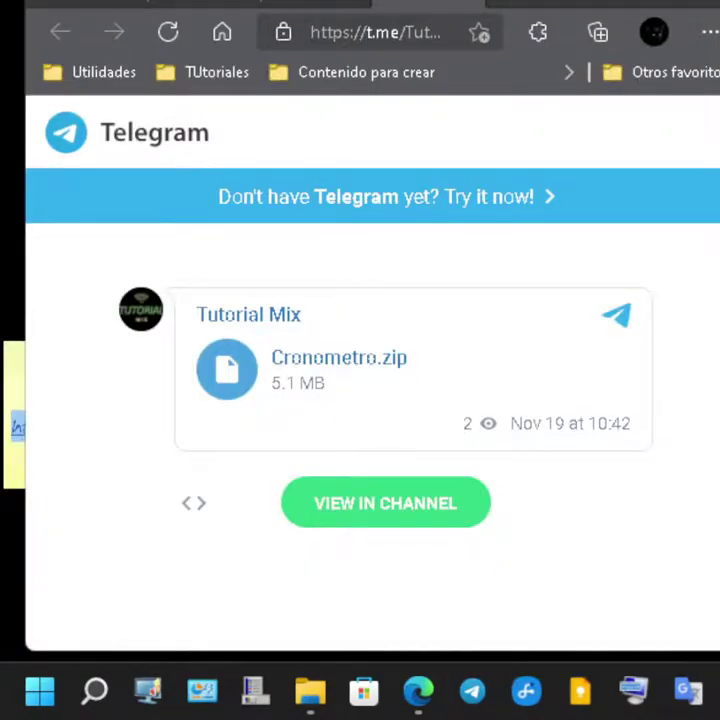
pyautogui.hotkey('alt', 'Tab')
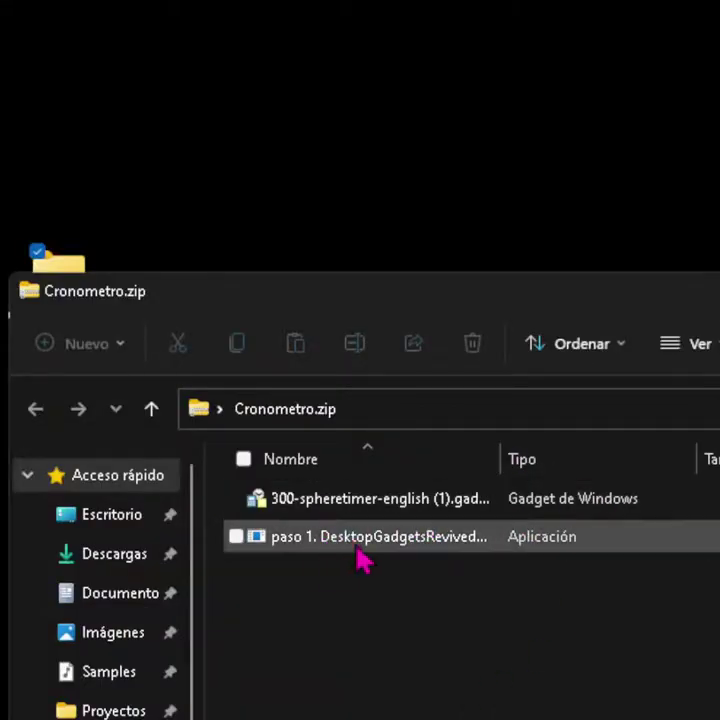
# - Run the paso 1 DesktopGadgetsRevived installer directly from Cronometro.zip without extracting, and close its language selection
pyautogui.click(371, 558)
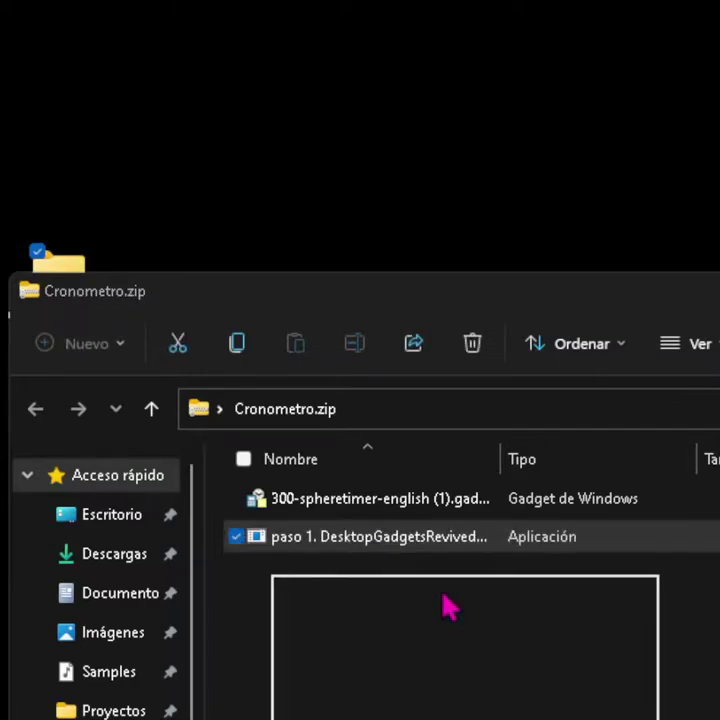
pyautogui.press('Return')
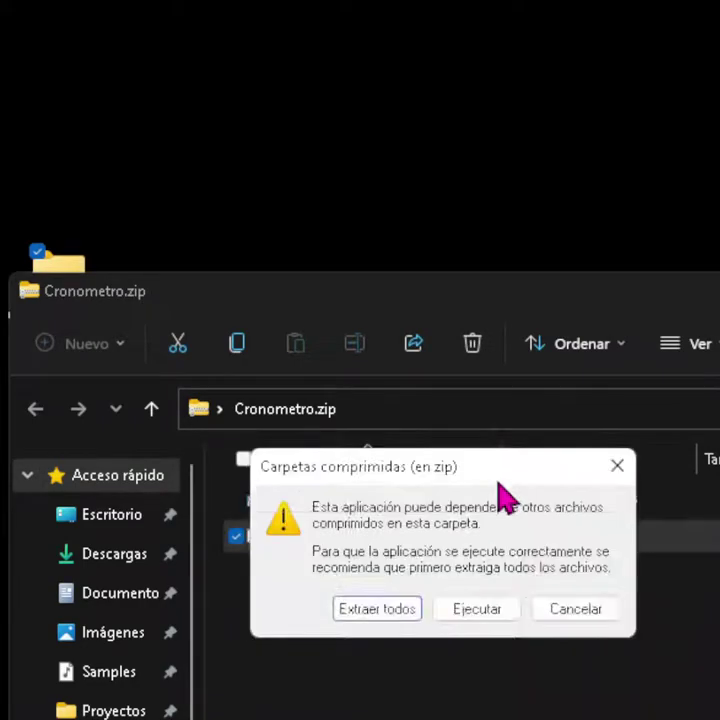
pyautogui.click(480, 608)
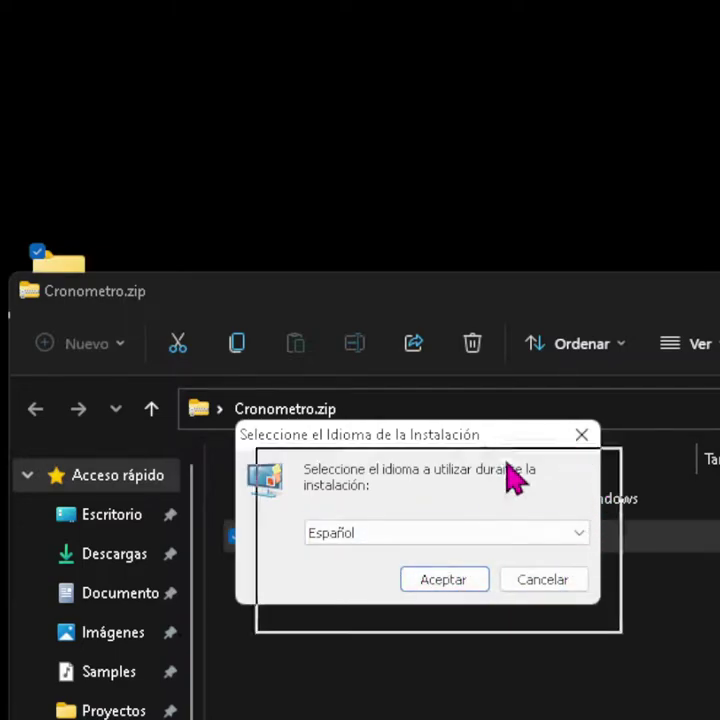
pyautogui.moveTo(486, 434); pyautogui.dragTo(547, 504)
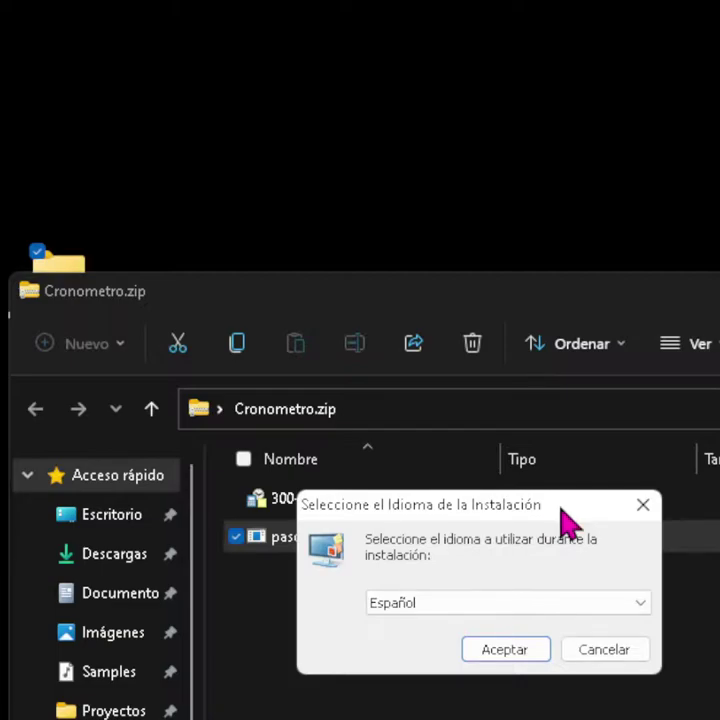
pyautogui.click(642, 504)
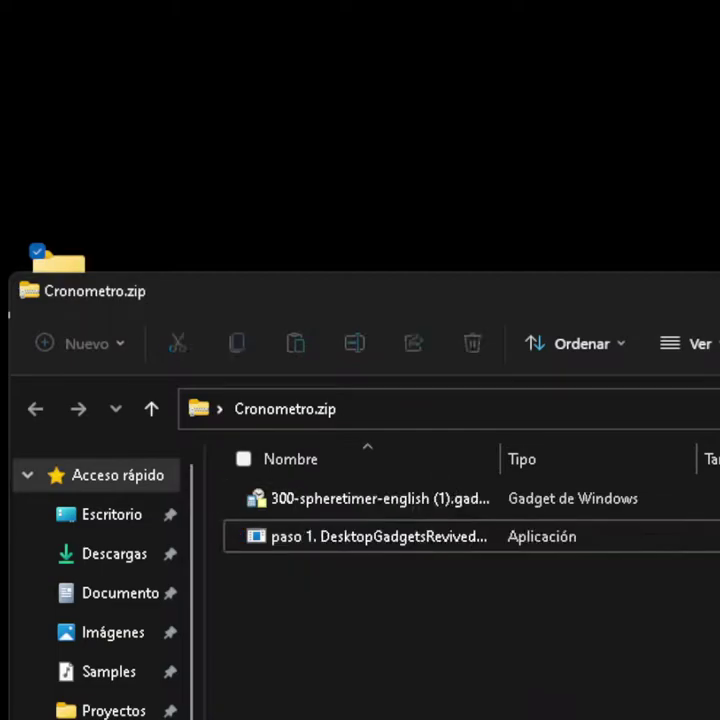
# - Open 300-spheretimer-english (1).gadget from Cronometro.zip and install the gadget
pyautogui.click(390, 505)
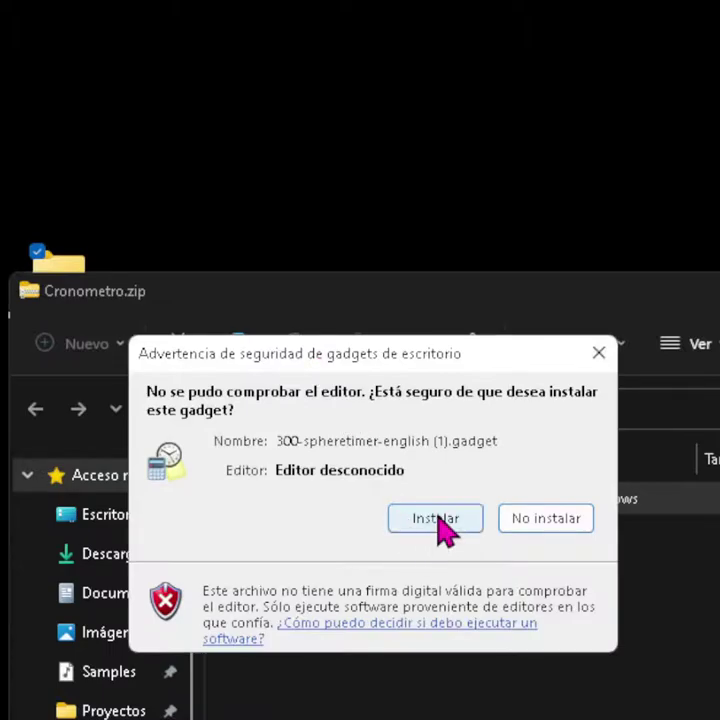
pyautogui.click(444, 480)
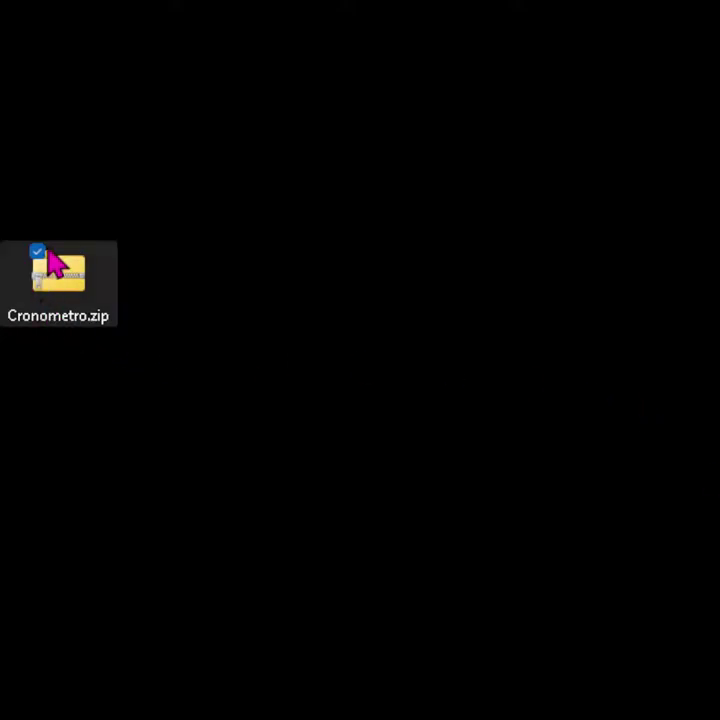
# - Open the desktop's Gadgets gallery and add Sphere Timer (Agregar) to the desktop
pyautogui.rightClick(185, 284)
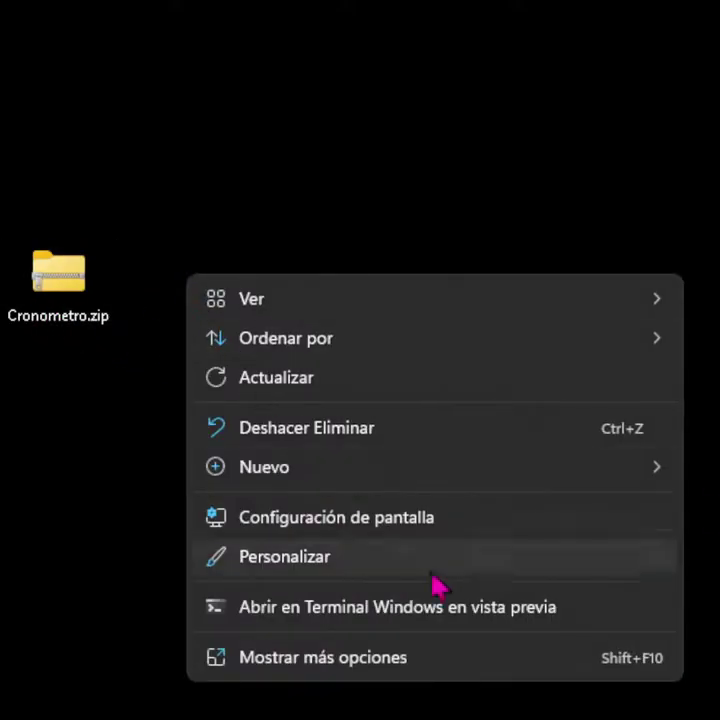
pyautogui.click(379, 660)
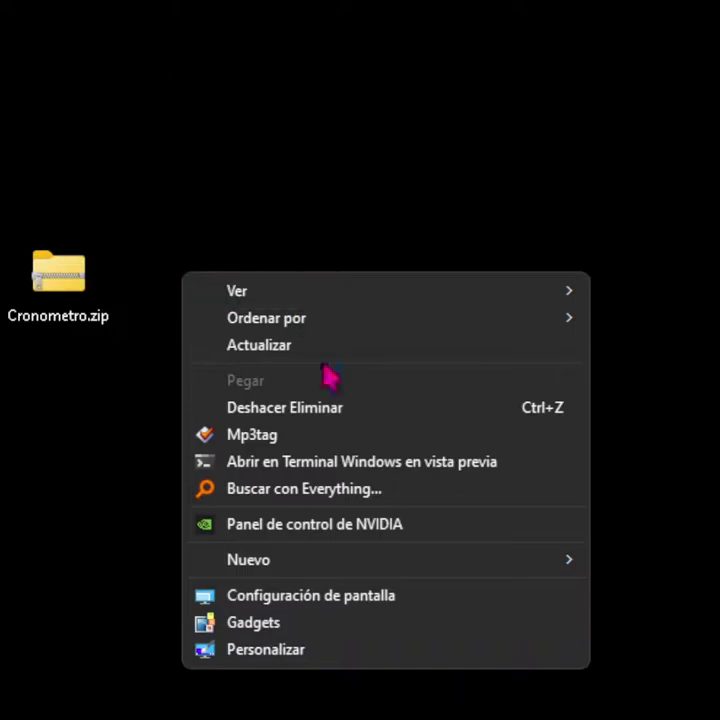
pyautogui.click(286, 632)
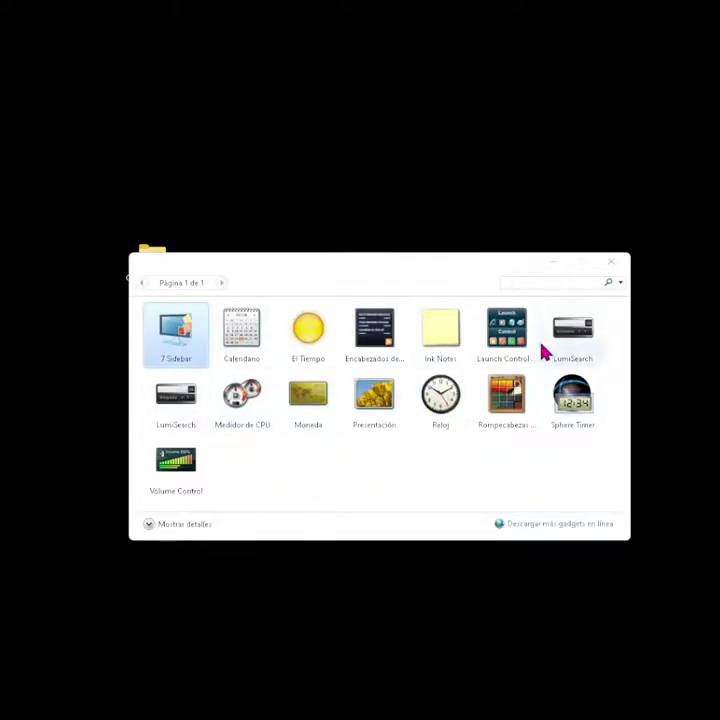
pyautogui.rightClick(563, 390)
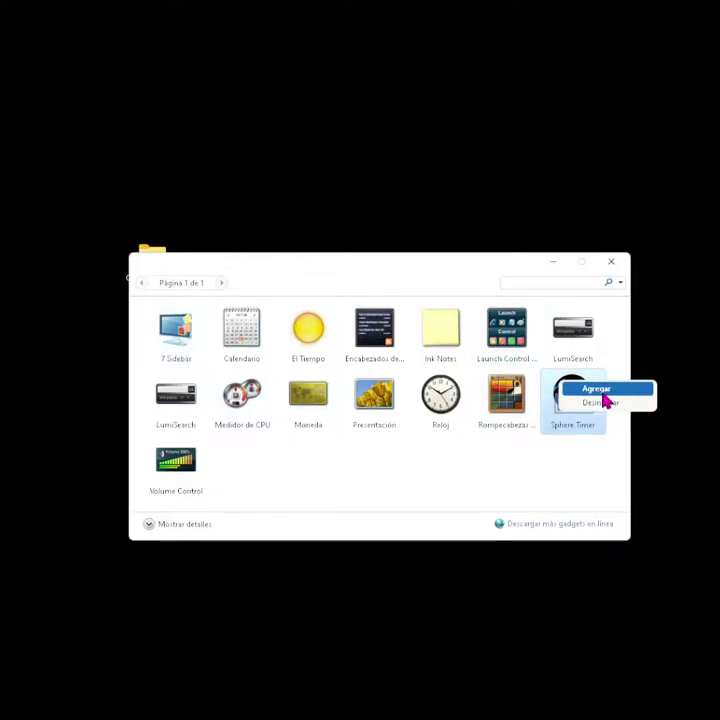
pyautogui.click(606, 404)
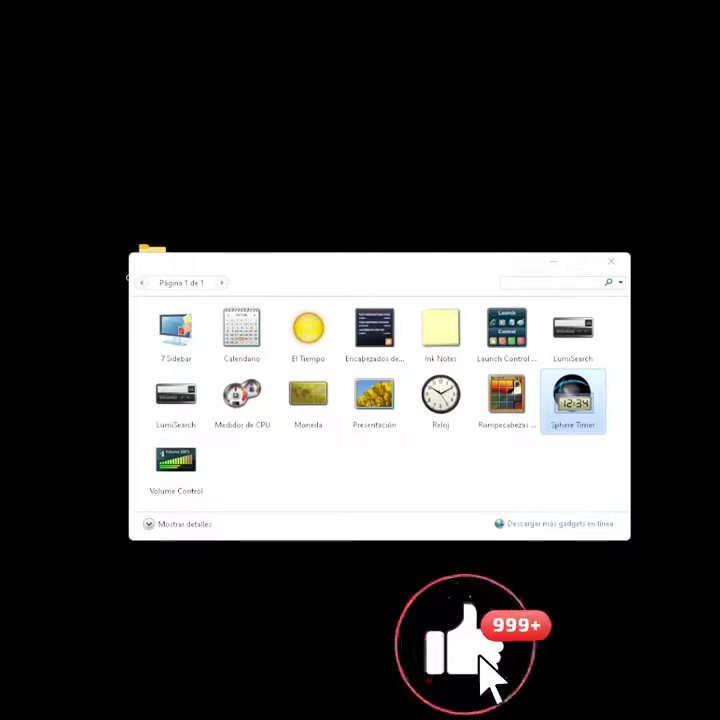
# - Open the gallery's online source of more gadgets in the browser and look through its Counters and Timers category
pyautogui.click(547, 530)
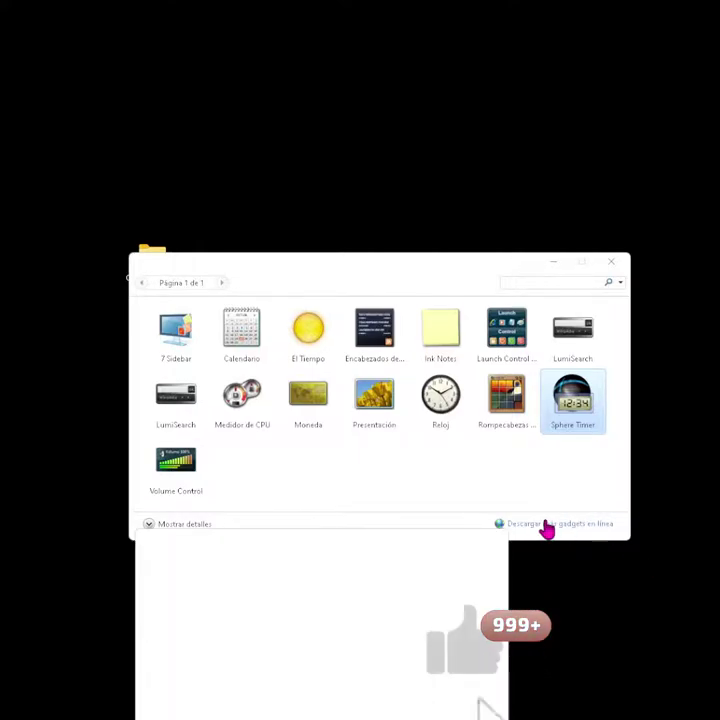
pyautogui.scroll(-10, 304, 700)
pyautogui.moveTo(509, 679); pyautogui.dragTo(692, 678)
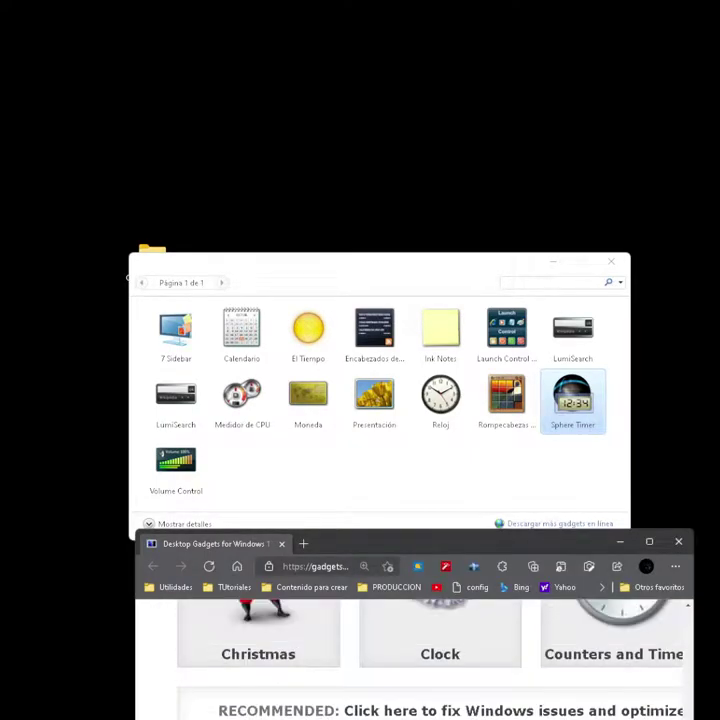
pyautogui.moveTo(492, 550); pyautogui.dragTo(479, 379)
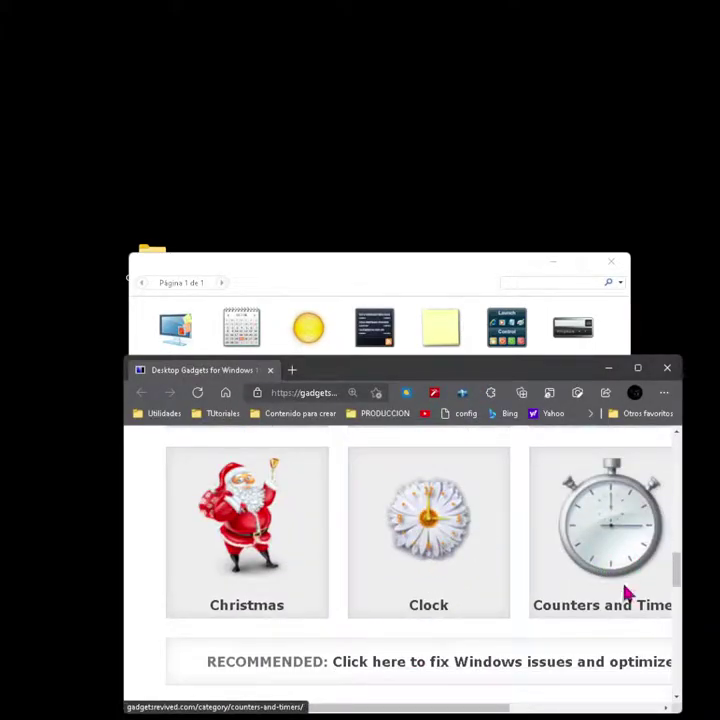
pyautogui.moveTo(506, 707); pyautogui.dragTo(566, 707)
pyautogui.click(527, 512)
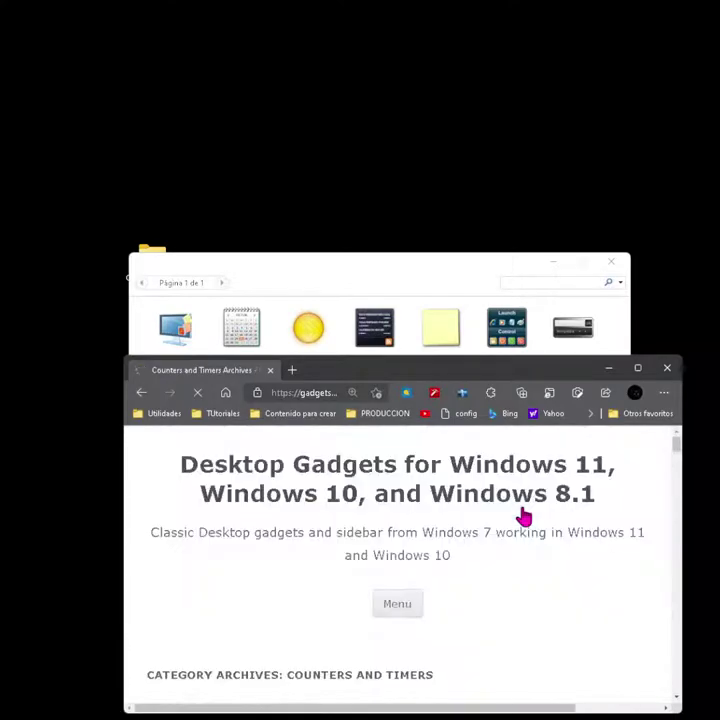
pyautogui.scroll(-10, 448, 596)
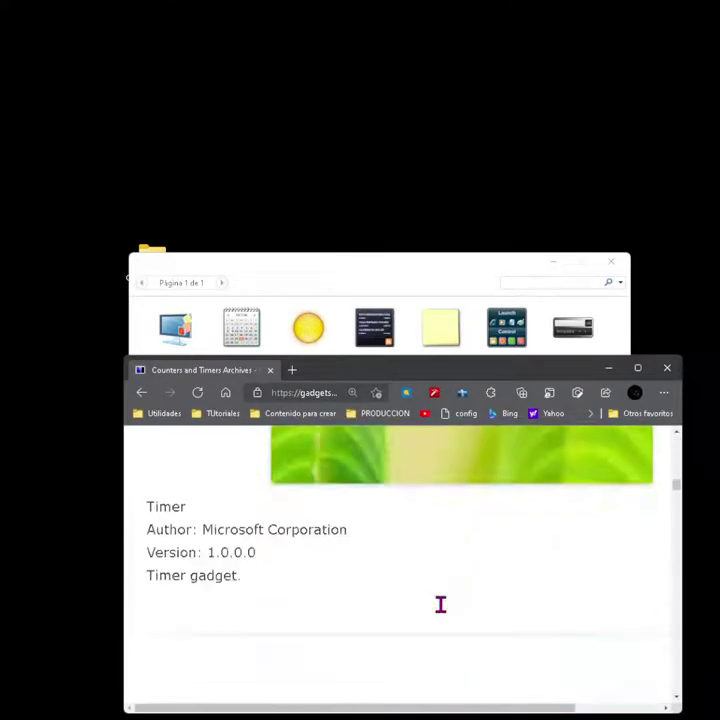
pyautogui.scroll(-4, 440, 604)
pyautogui.scroll(-3, 440, 604)
pyautogui.scroll(-9, 440, 604)
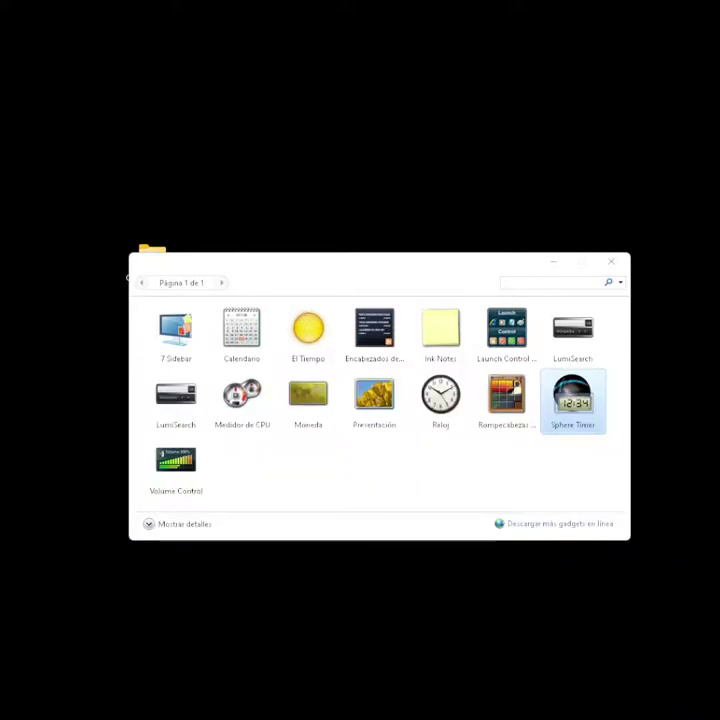
pyautogui.moveTo(440, 266); pyautogui.dragTo(484, 250)
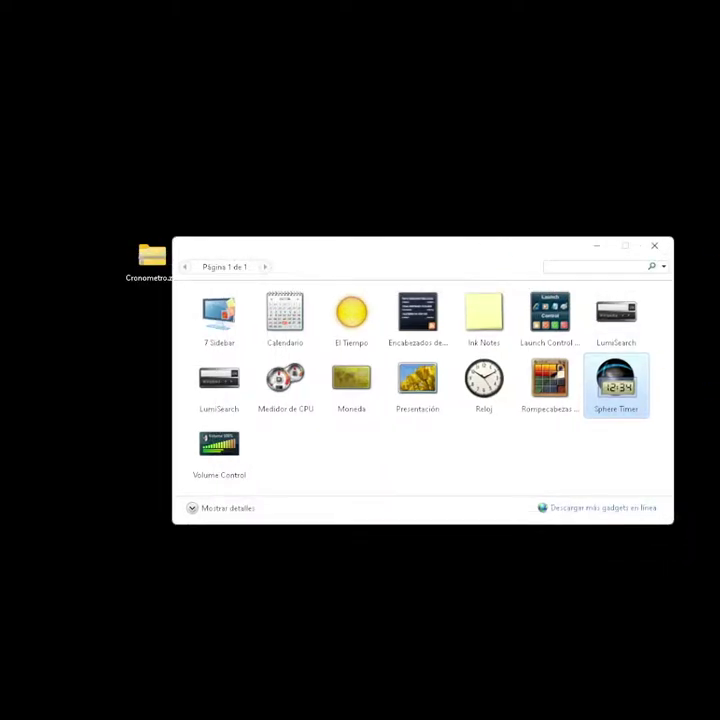